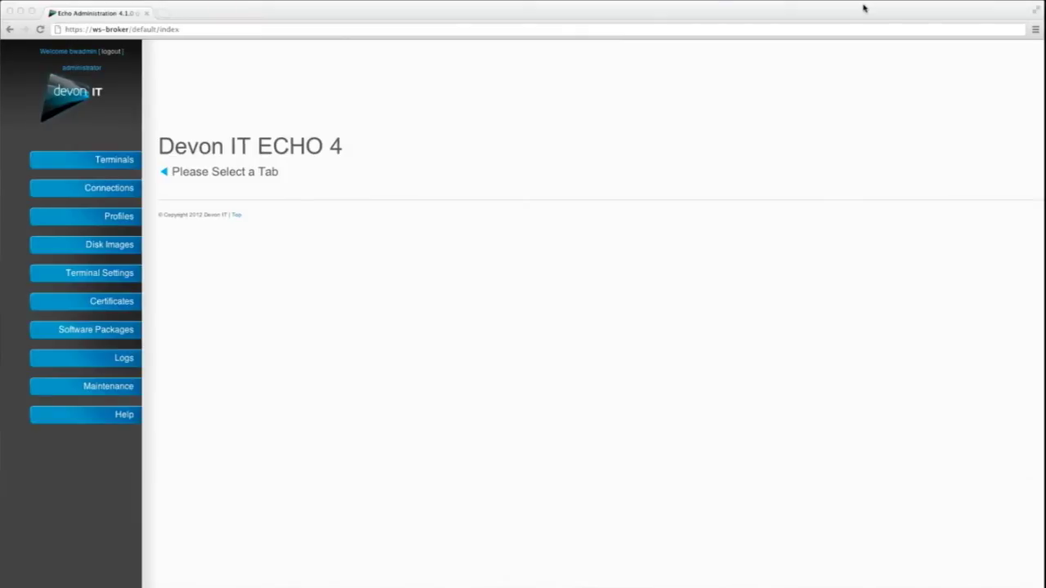
Step: Review the list of managed terminals across all columns, from name and IP address to serial and UUID
{"action": "left_click", "coordinate": [112, 161]}
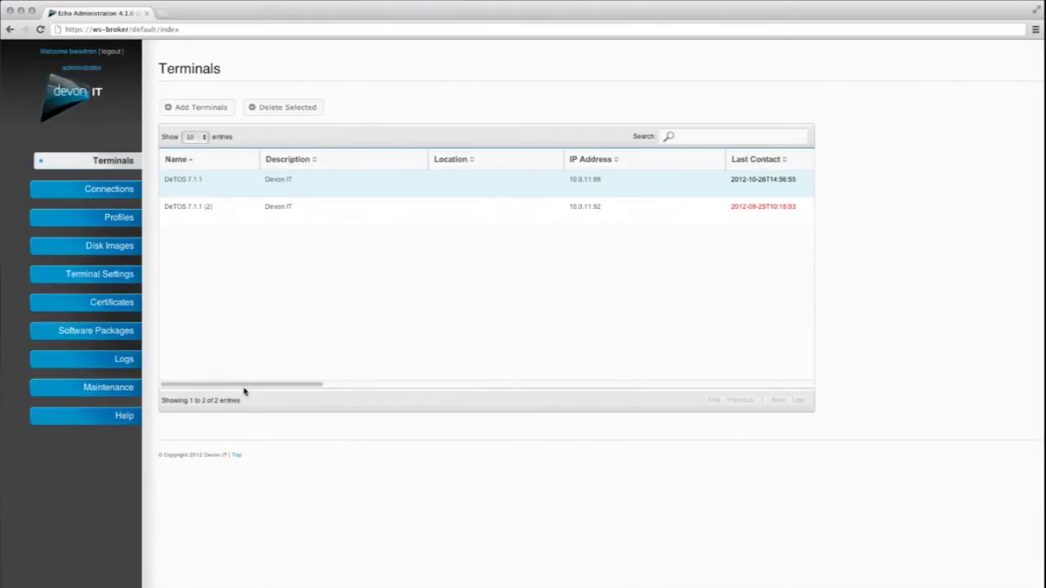
{"action": "left_click_drag", "start_coordinate": [245, 384], "coordinate": [861, 283]}
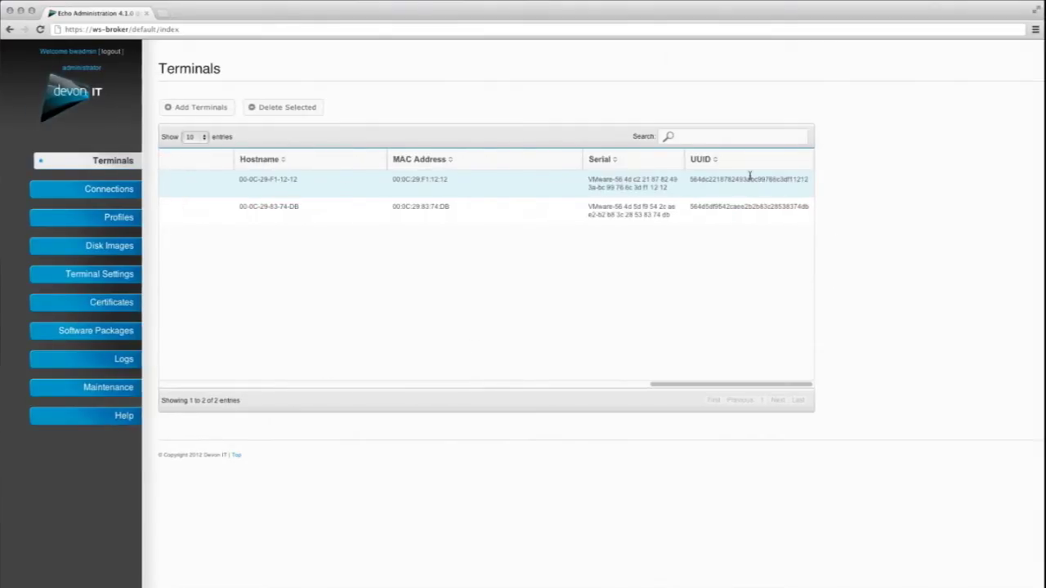
{"action": "left_click_drag", "start_coordinate": [731, 390], "coordinate": [237, 391]}
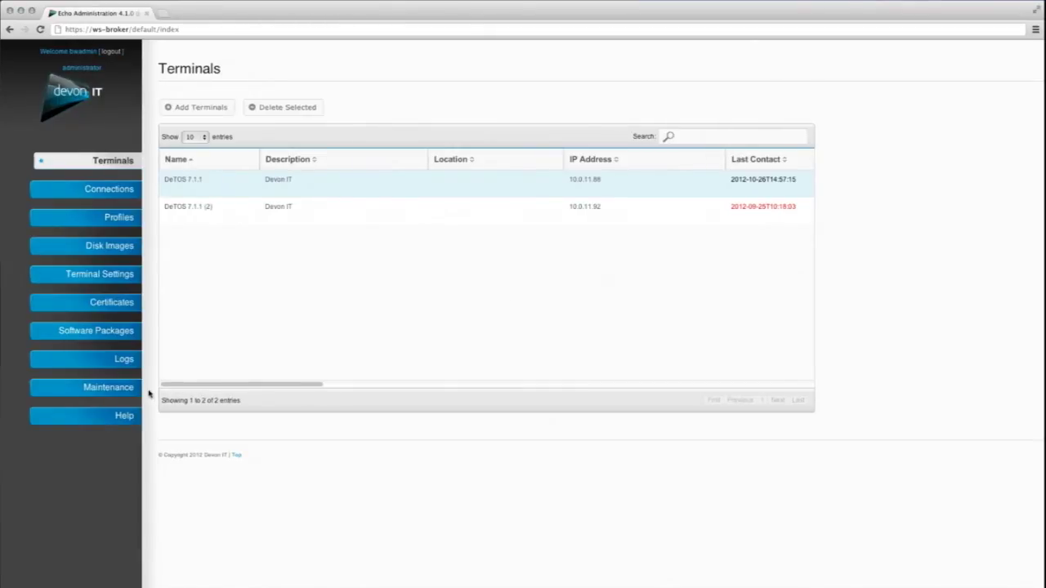
Step: Start adding a new connection that uses the Firefox protocol
{"action": "left_click", "coordinate": [89, 188]}
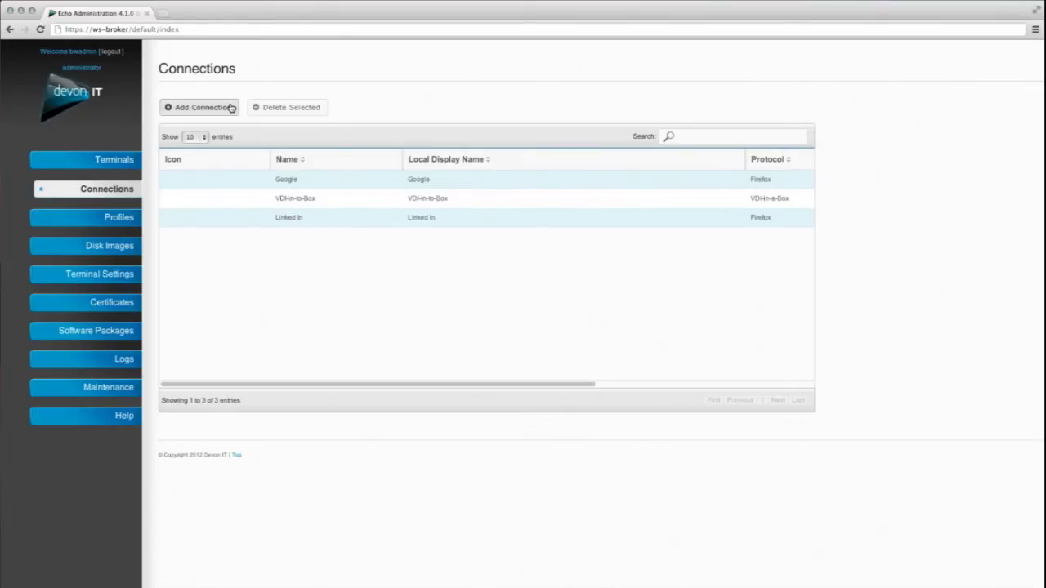
{"action": "left_click", "coordinate": [225, 107]}
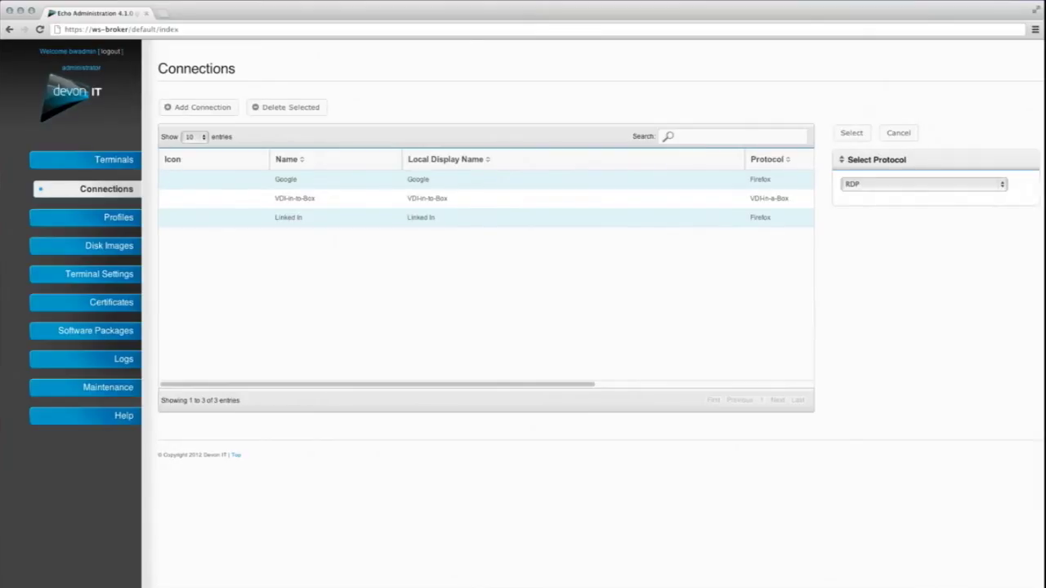
{"action": "left_click", "coordinate": [927, 186]}
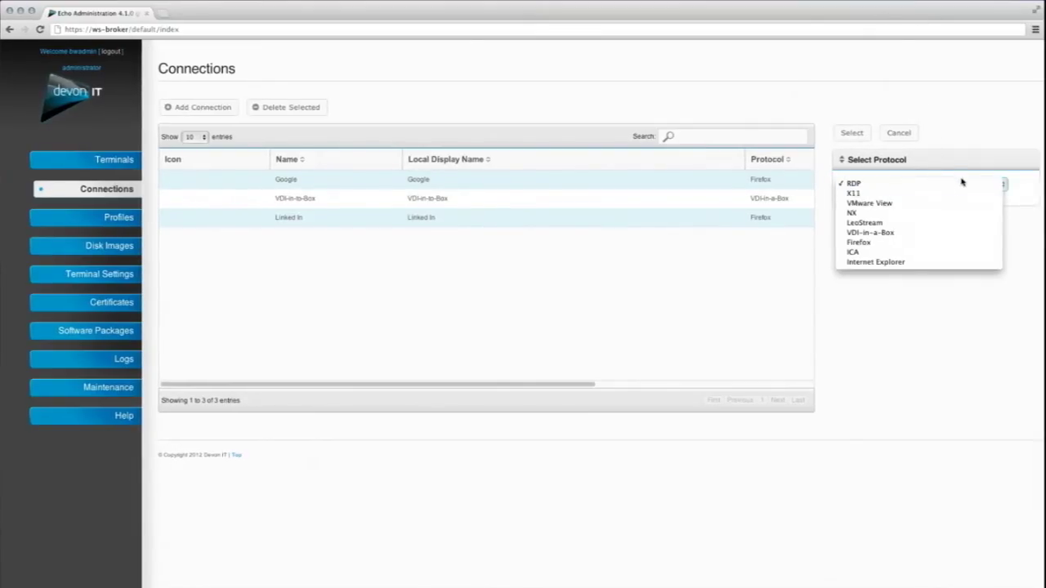
{"action": "left_click", "coordinate": [973, 244]}
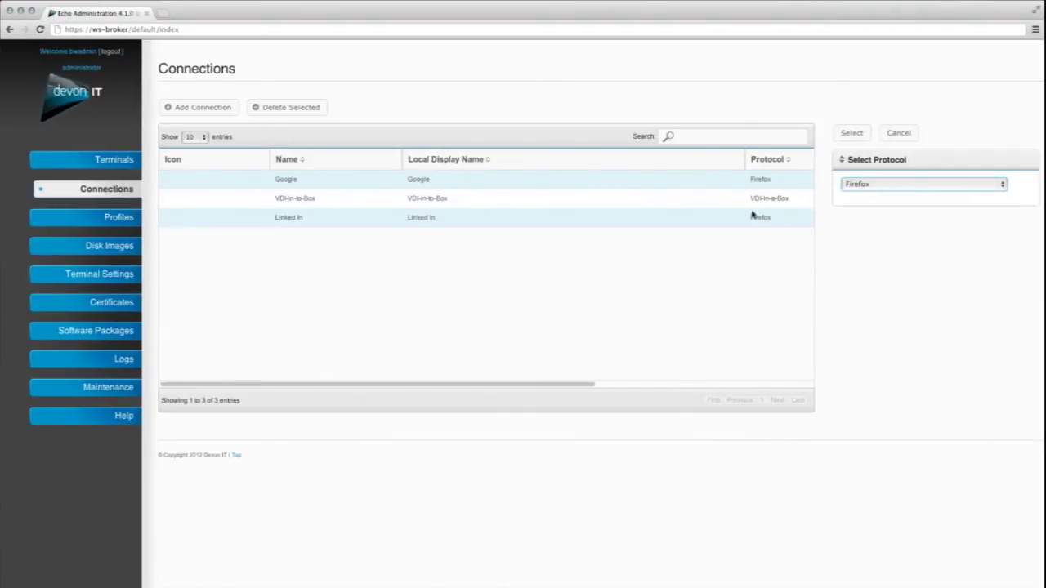
{"action": "left_click", "coordinate": [851, 133]}
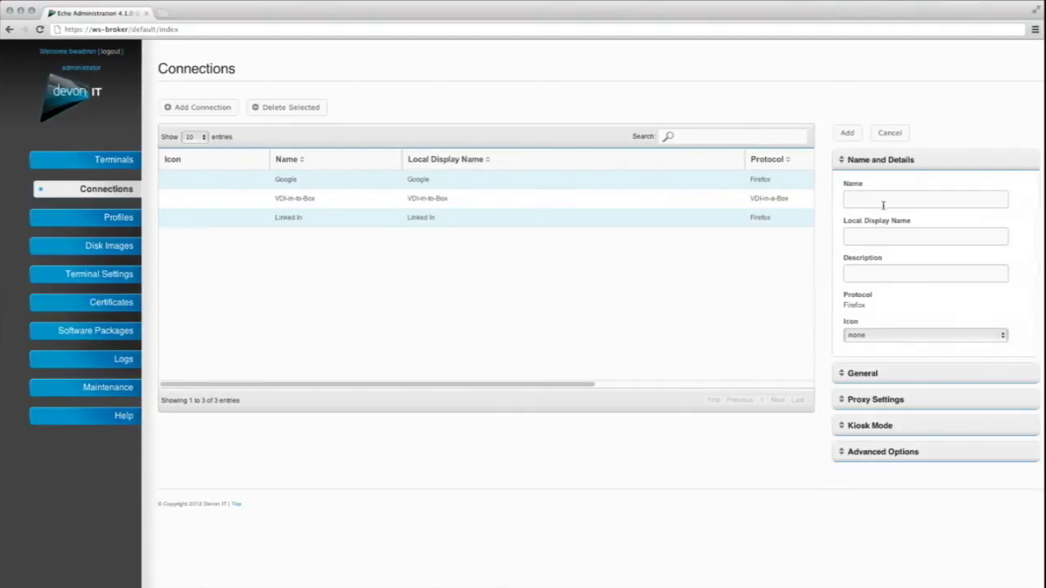
Step: Go through the new Firefox connection's name, display name, icon and start URL options, and discard the connection
{"action": "left_click", "coordinate": [886, 202]}
{"action": "left_click", "coordinate": [890, 235]}
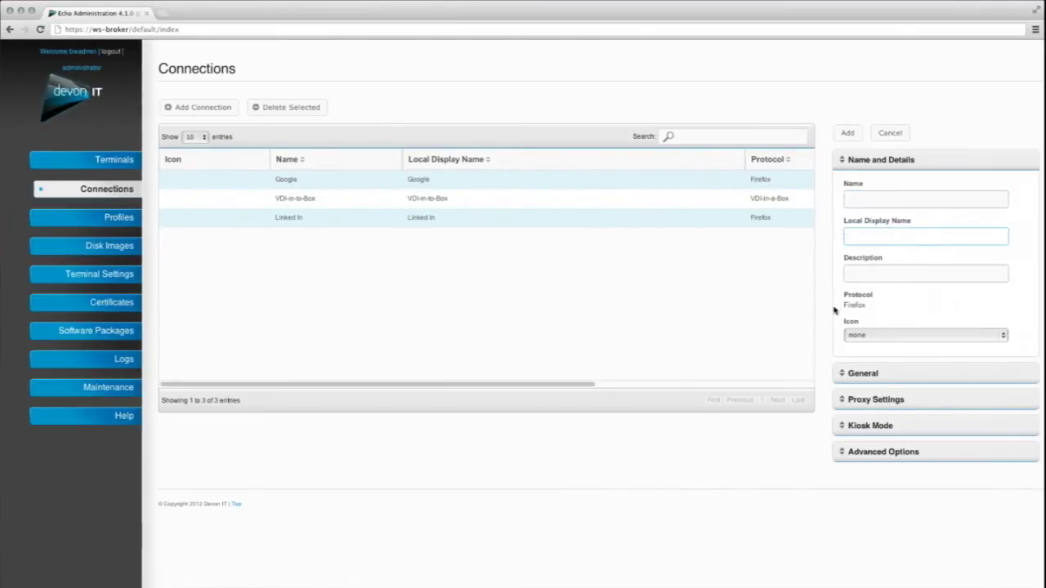
{"action": "left_click", "coordinate": [868, 335]}
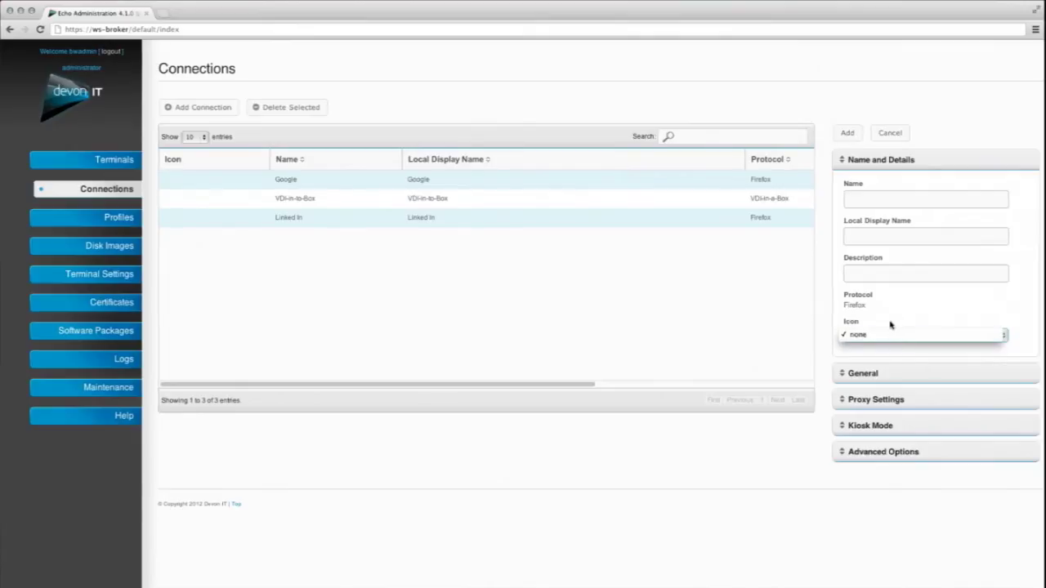
{"action": "left_click", "coordinate": [891, 335]}
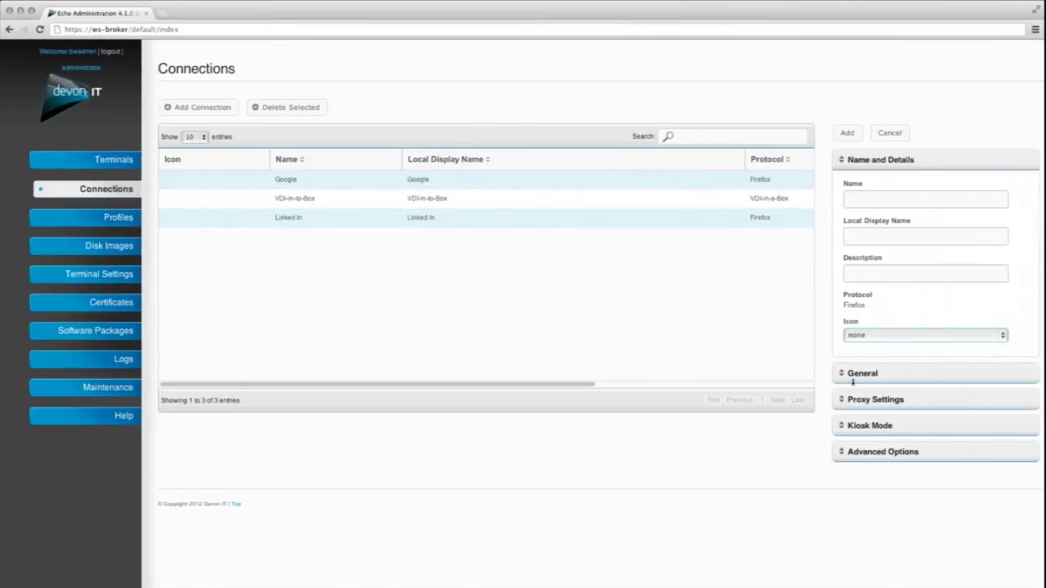
{"action": "left_click", "coordinate": [852, 378]}
{"action": "left_click", "coordinate": [871, 411]}
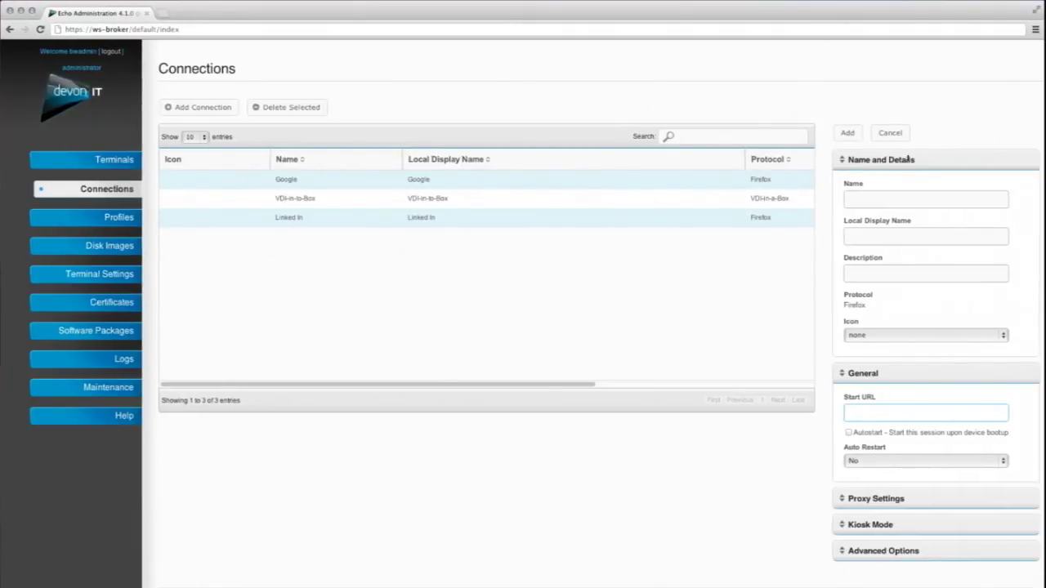
{"action": "left_click", "coordinate": [890, 132]}
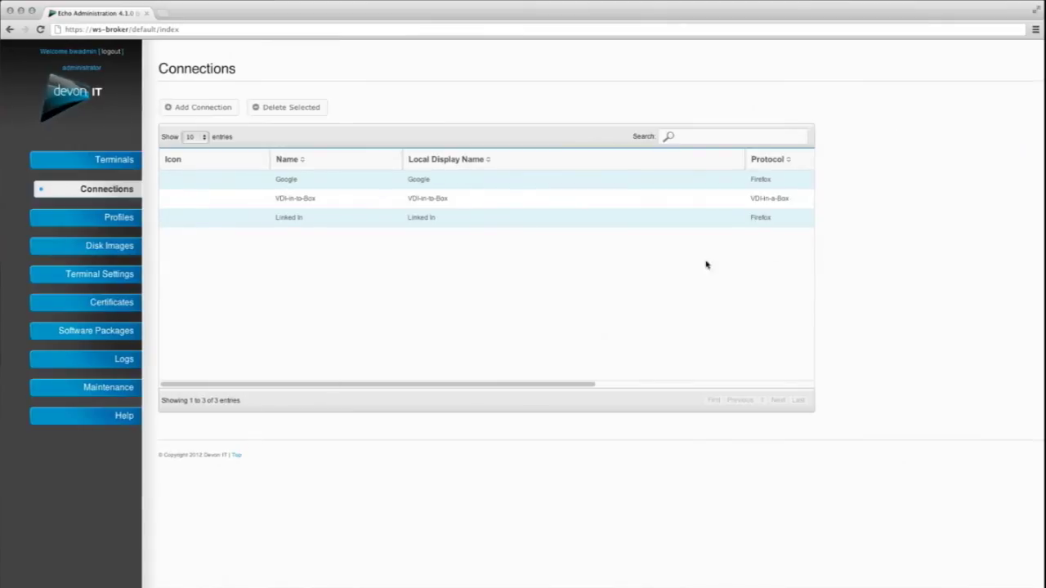
Step: Show the details of the Settings 1 entry in the terminal settings
{"action": "left_click", "coordinate": [104, 274]}
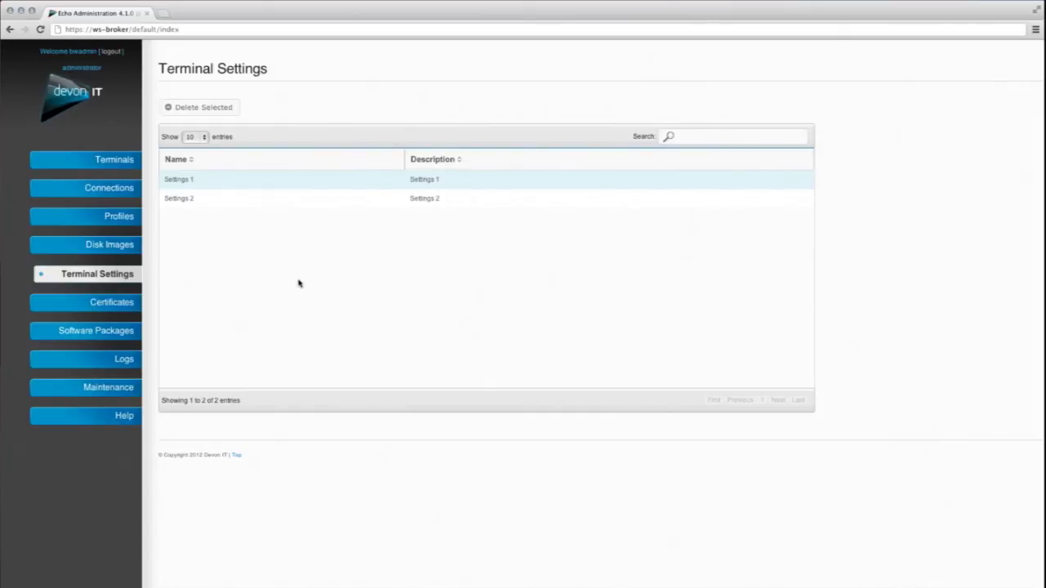
{"action": "left_click", "coordinate": [276, 182]}
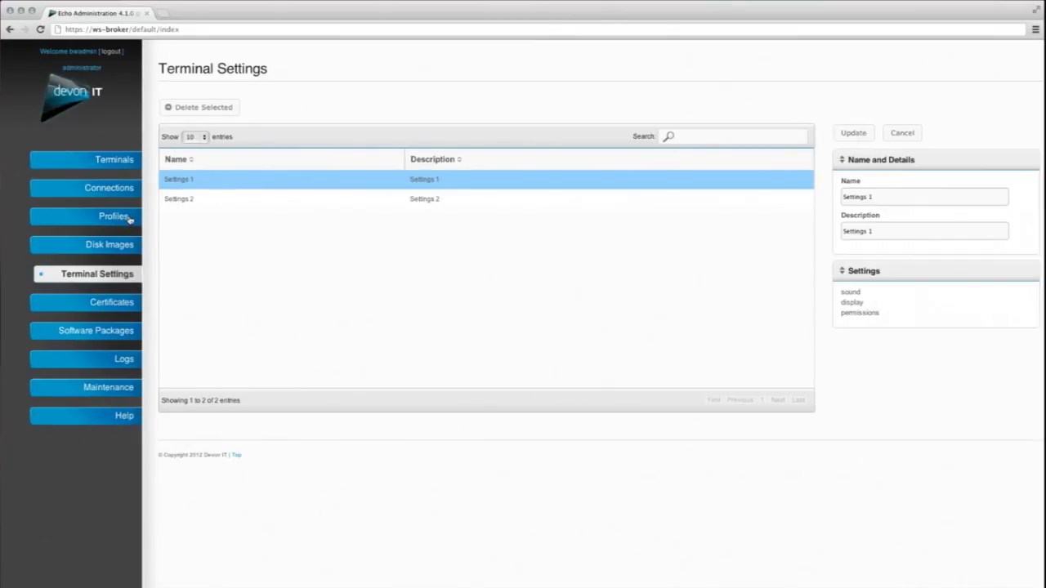
Step: Open Profile 1 and examine its available modes and the terminals that can be selected for it
{"action": "left_click", "coordinate": [129, 219]}
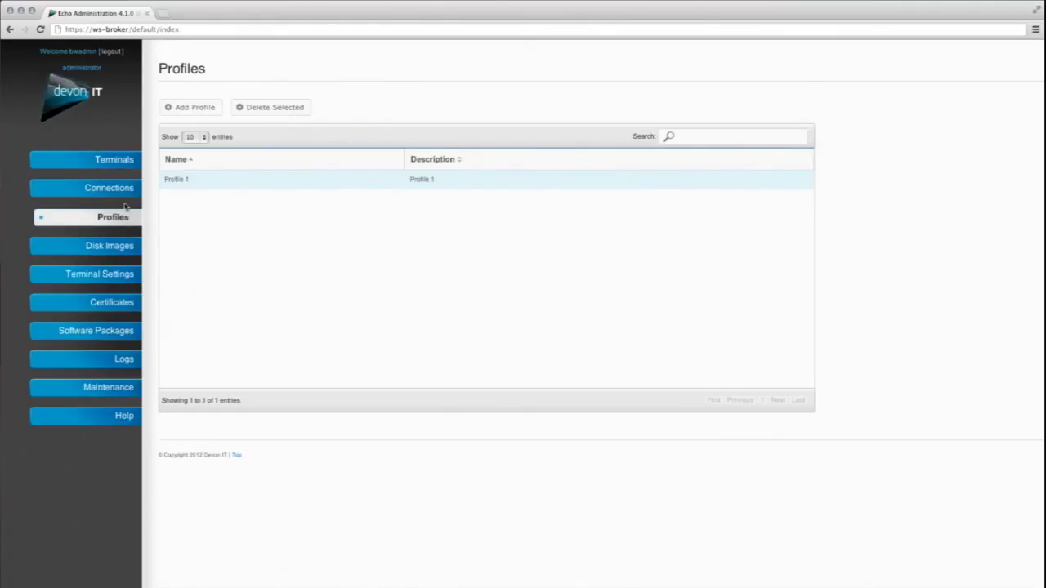
{"action": "left_click", "coordinate": [203, 183]}
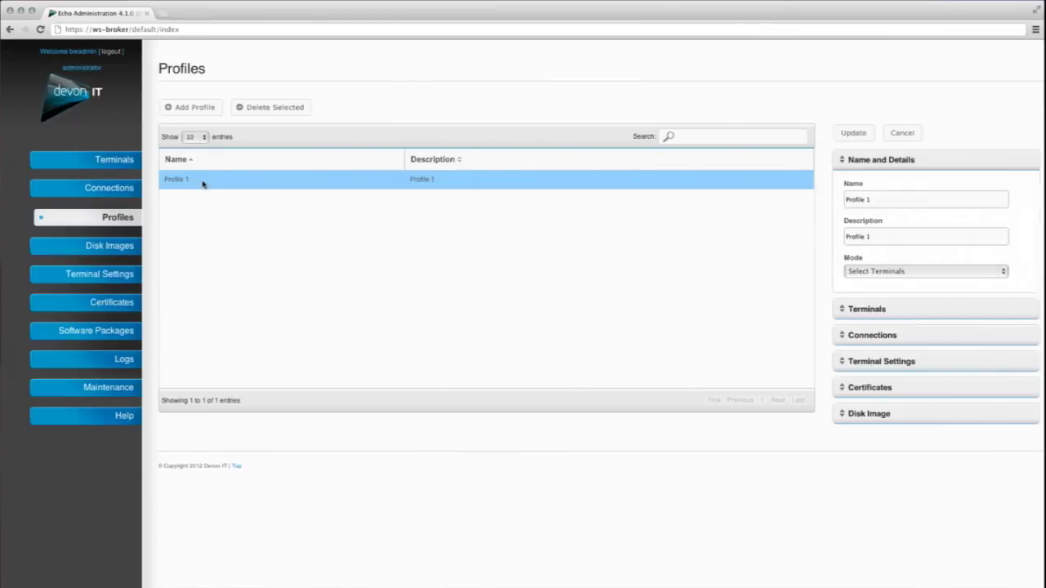
{"action": "left_click", "coordinate": [942, 272]}
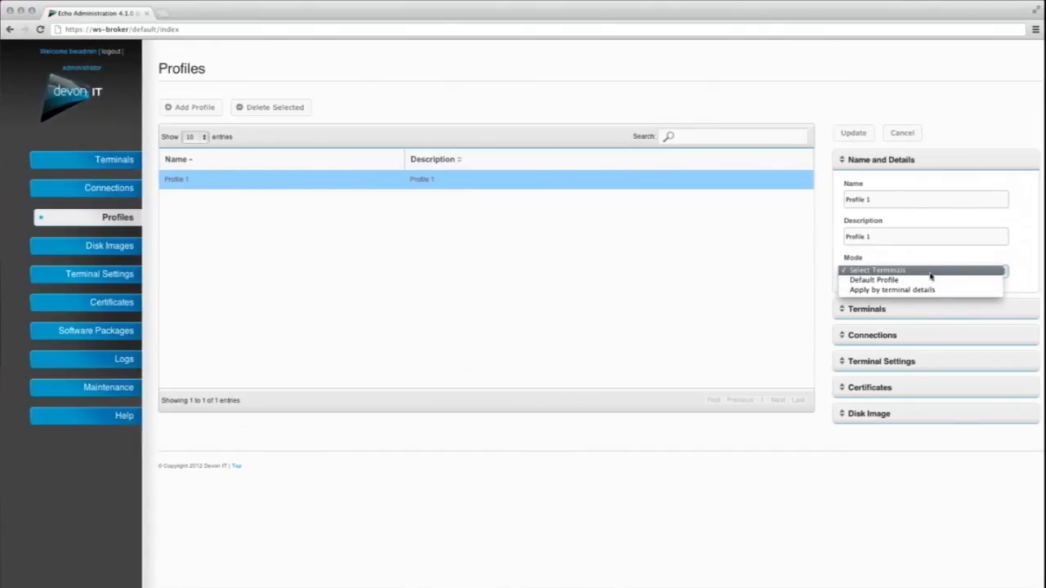
{"action": "left_click", "coordinate": [930, 276]}
{"action": "left_click", "coordinate": [887, 309]}
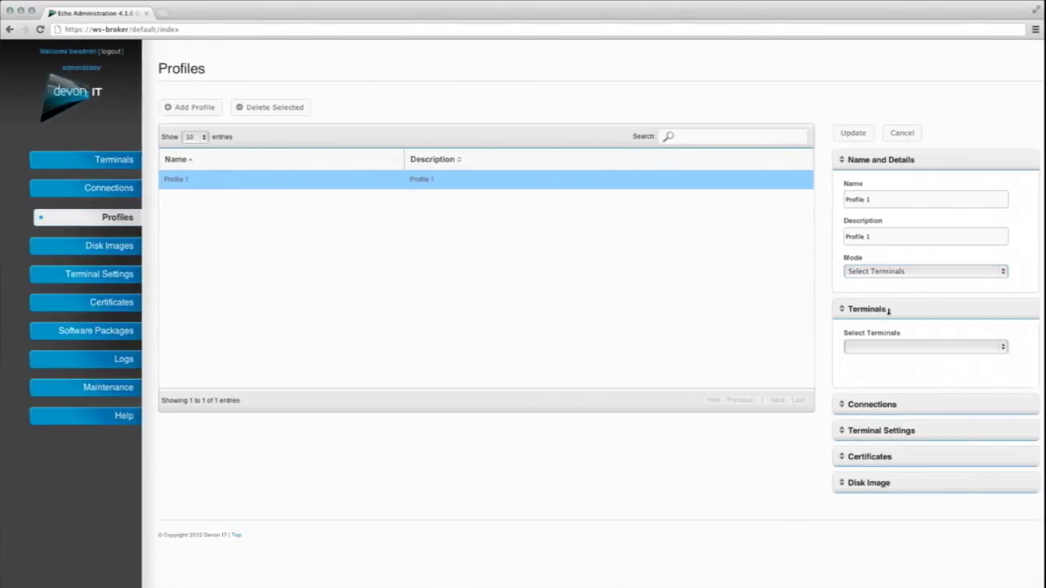
{"action": "left_click", "coordinate": [906, 349]}
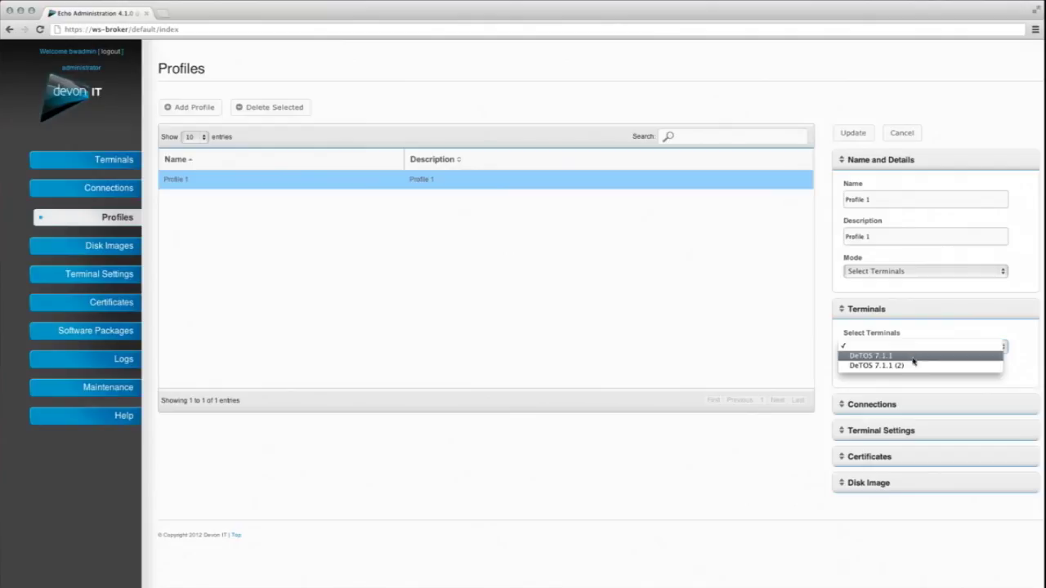
{"action": "left_click", "coordinate": [901, 269]}
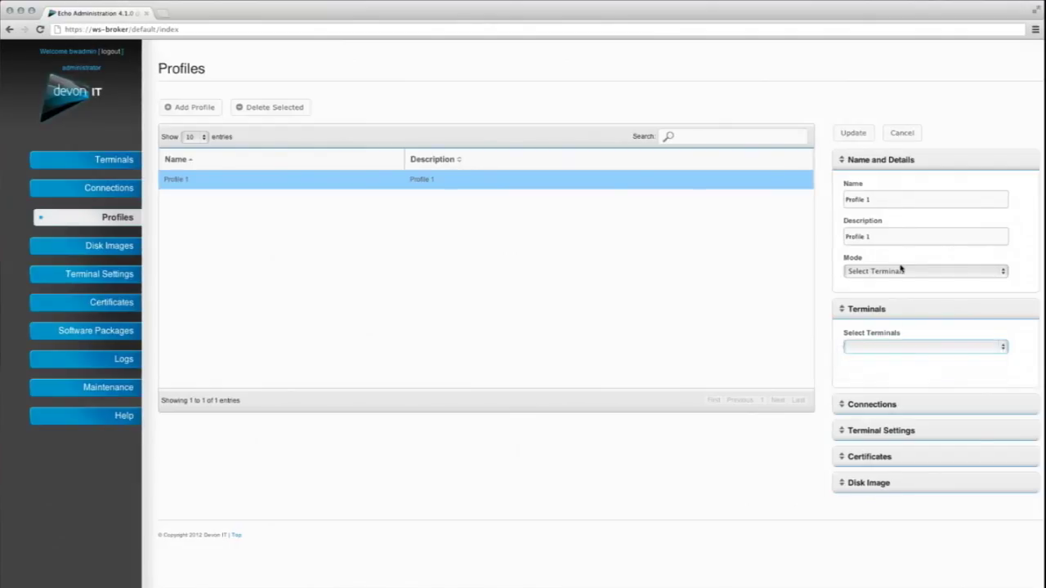
Step: Set Profile 1 to apply by terminal details, with the IP address range 10.0.0.0-10.0.0.50
{"action": "left_click", "coordinate": [902, 270]}
{"action": "left_click", "coordinate": [918, 286]}
{"action": "left_click", "coordinate": [917, 308]}
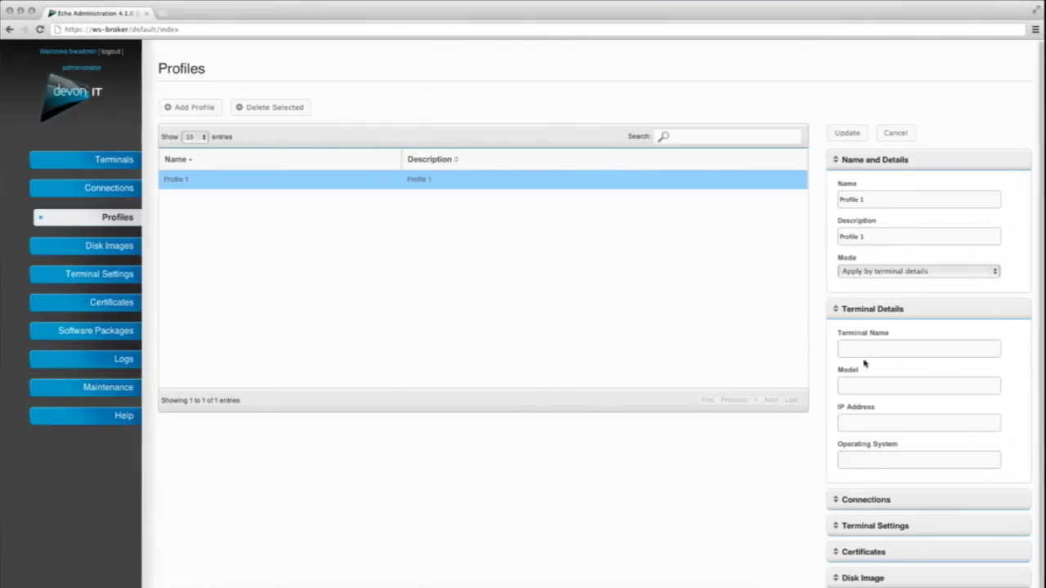
{"action": "left_click", "coordinate": [873, 422]}
{"action": "type", "text": "10.0.0.0"}
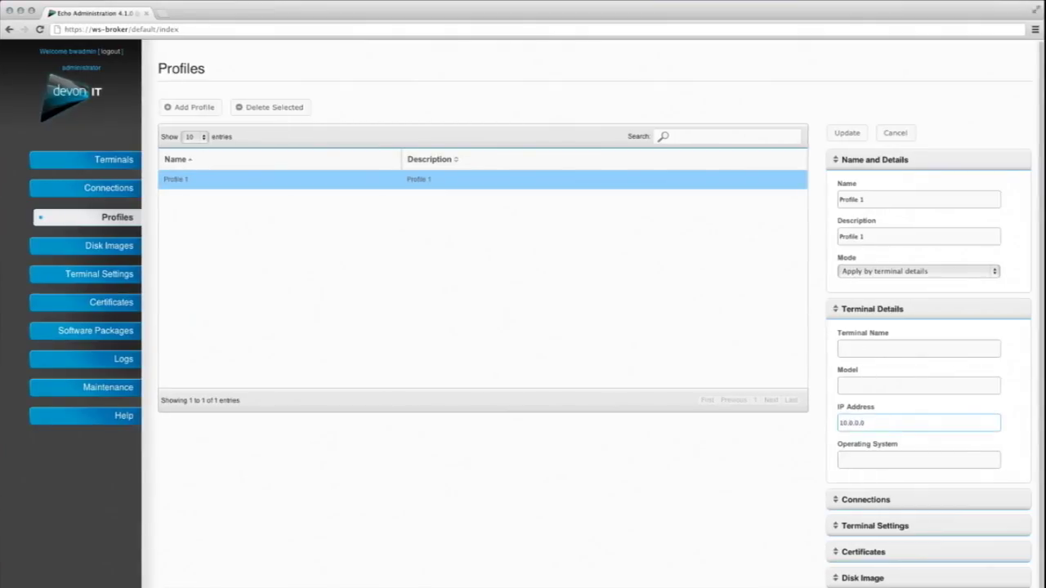
{"action": "type", "text": "-10.0.0.50"}
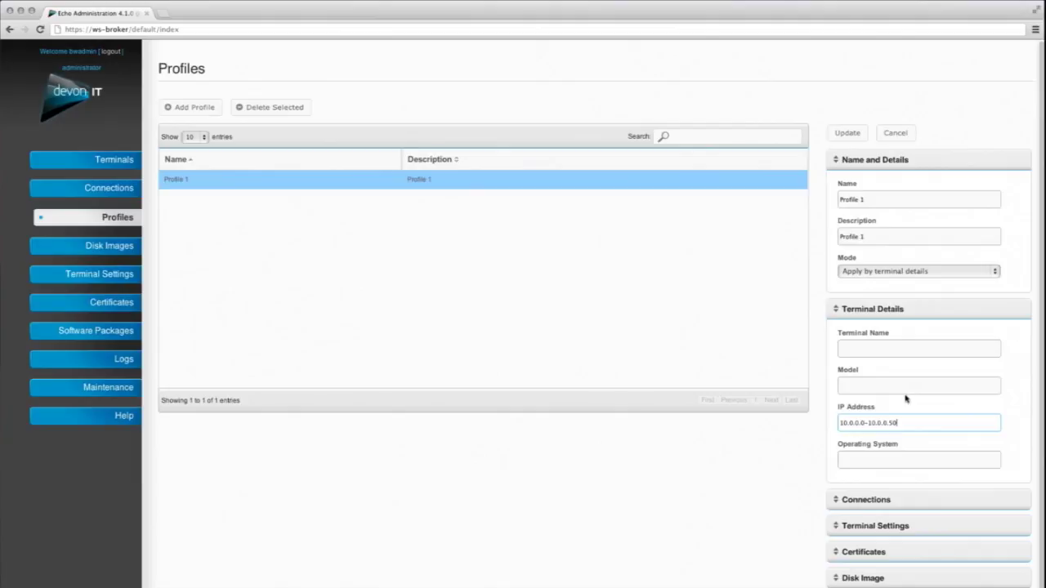
Step: Set Profile 1's mode to Default Profile
{"action": "left_click", "coordinate": [850, 271]}
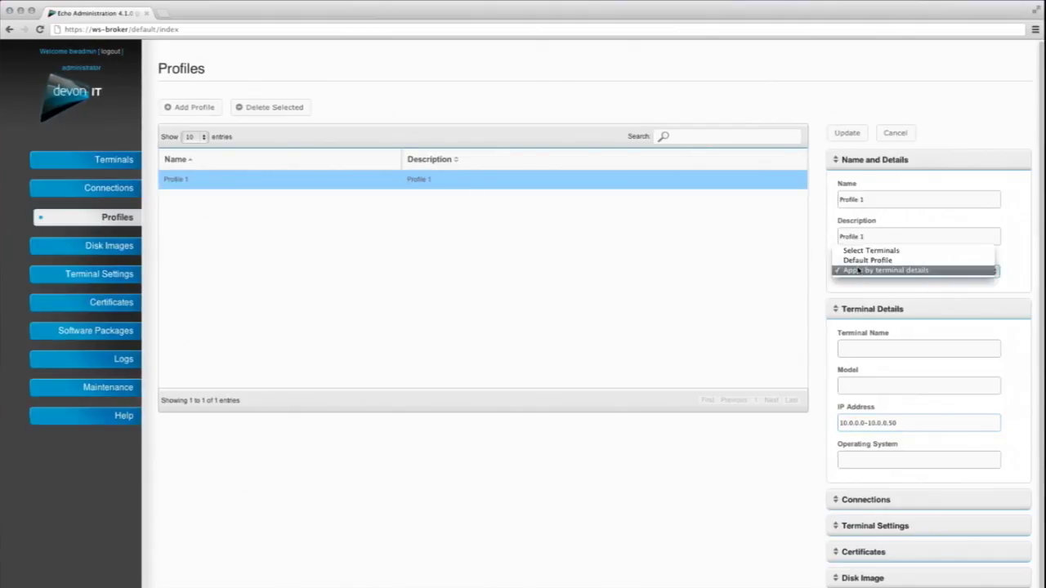
{"action": "left_click", "coordinate": [862, 260]}
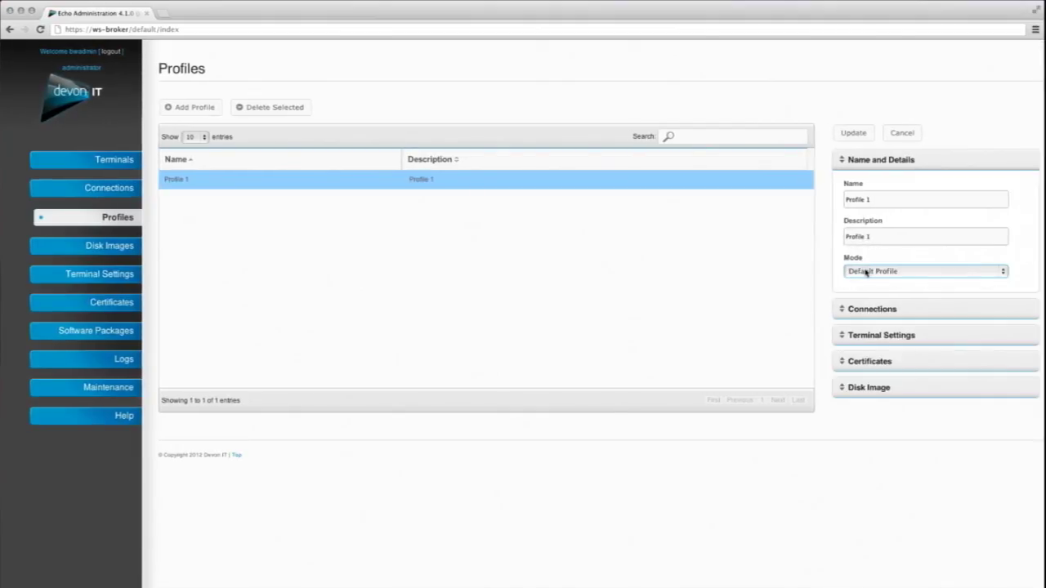
{"action": "left_click", "coordinate": [864, 270]}
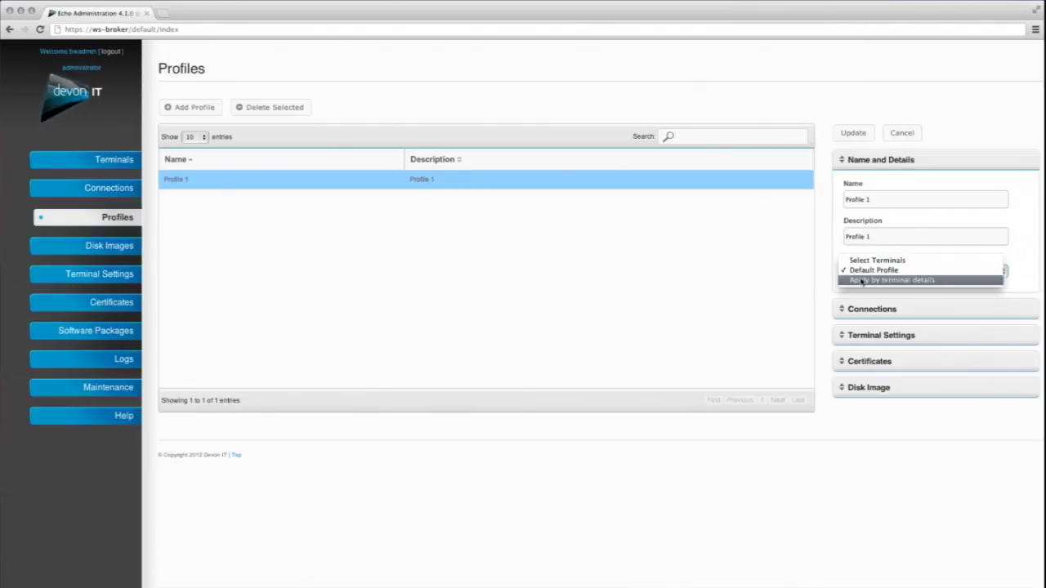
{"action": "left_click", "coordinate": [771, 255]}
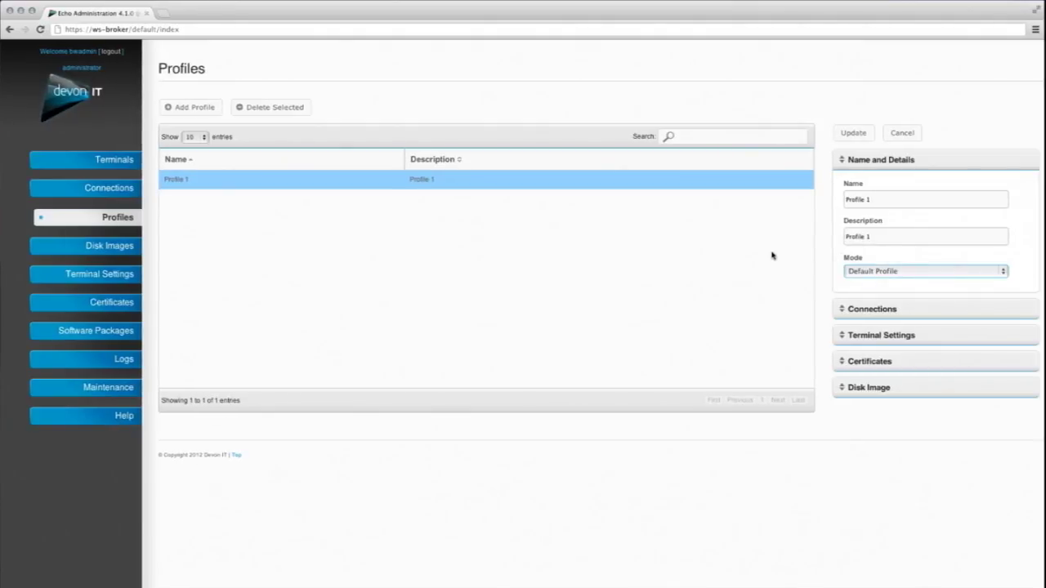